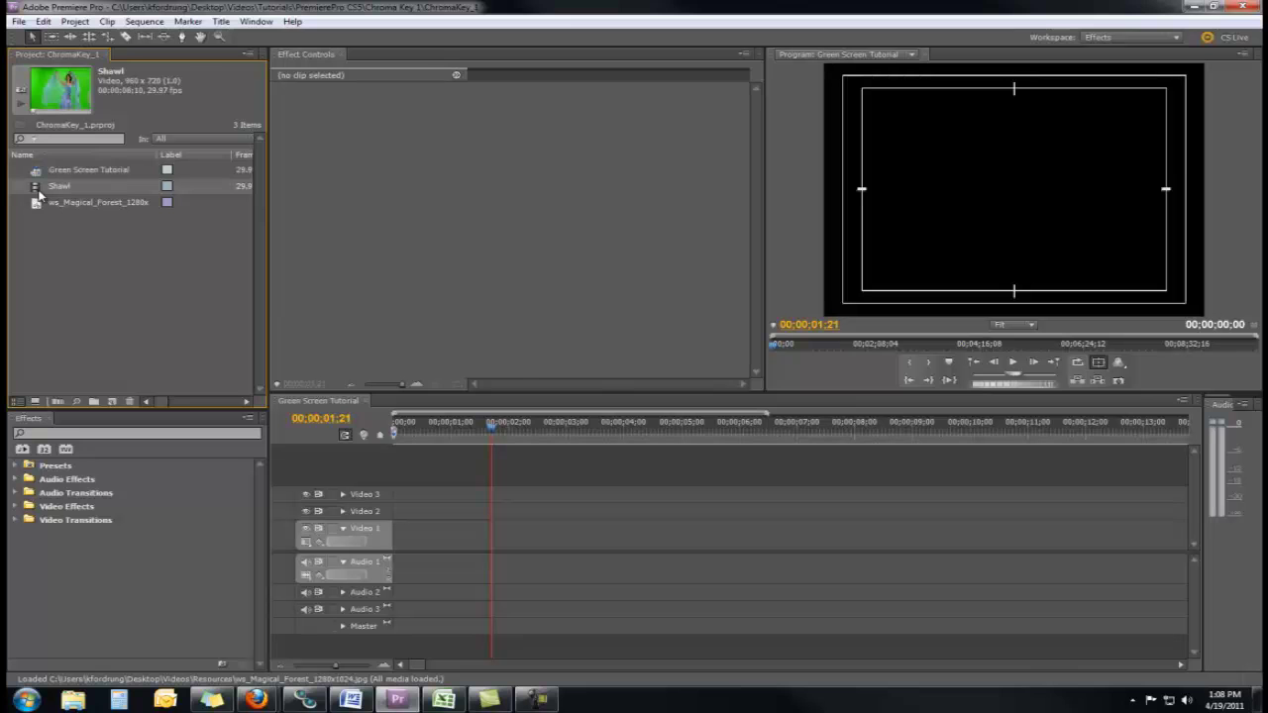
- Preview the Shawl clip and the ws_Magical_Forest image from the project in the Source monitor
{"action": "double_click", "coordinate": [38, 192]}
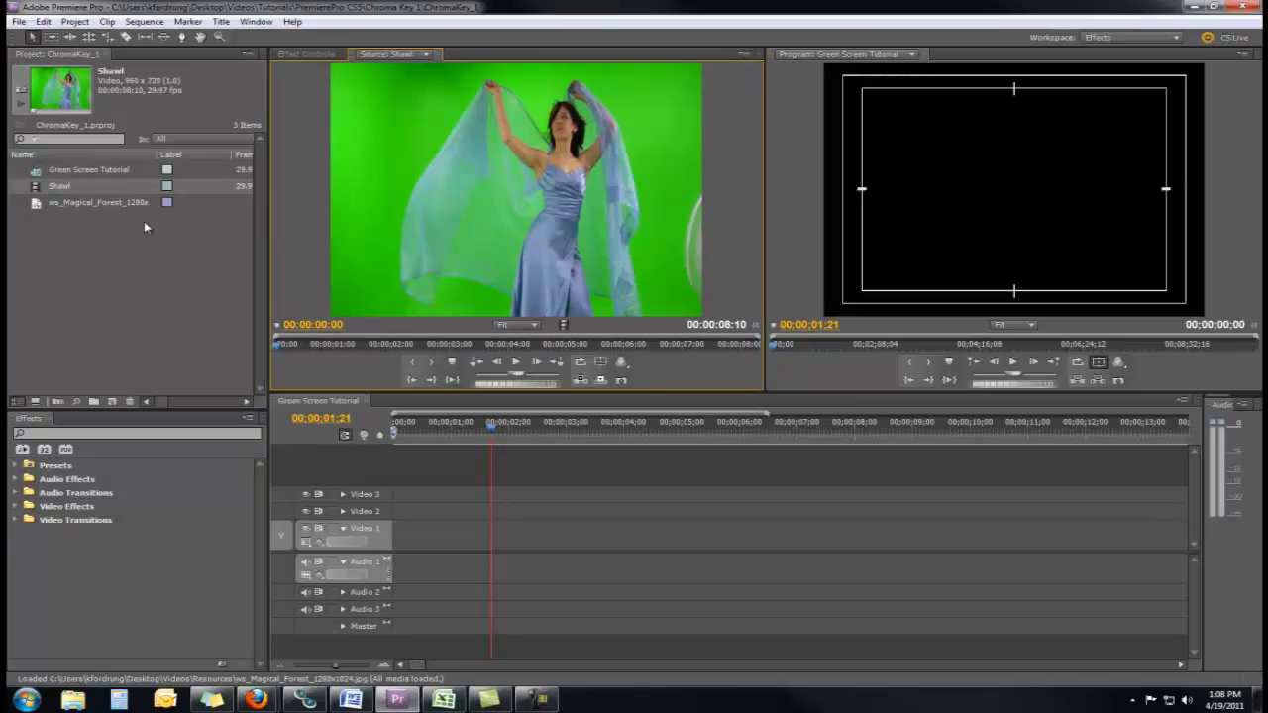
{"action": "double_click", "coordinate": [33, 203]}
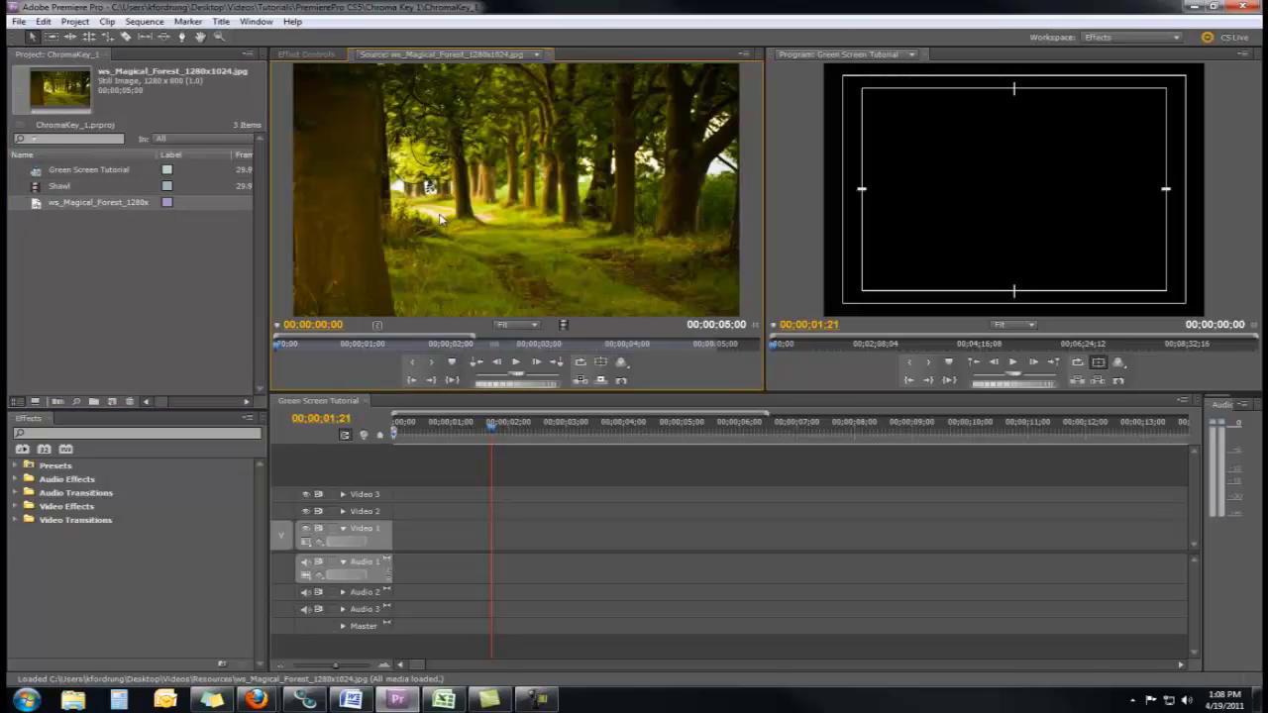
{"action": "left_click", "coordinate": [125, 274]}
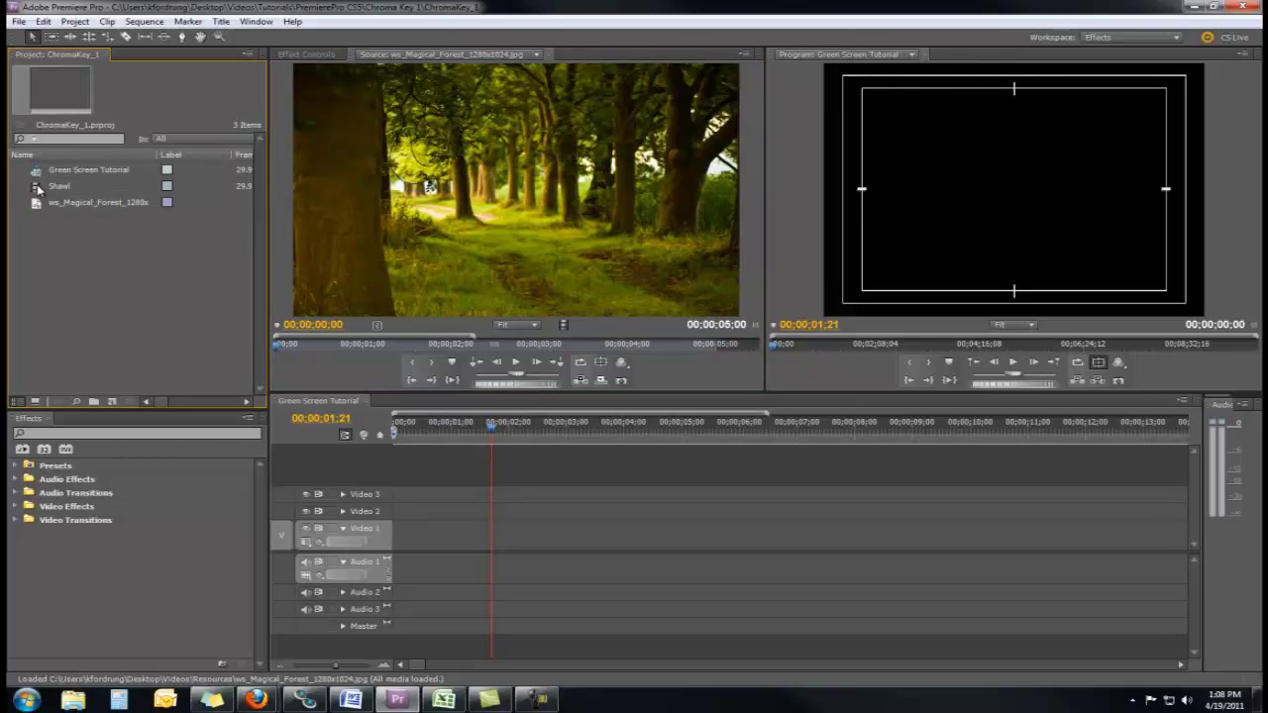
- Place the Shawl clip on the Video 2 track at the very start of the sequence
{"action": "left_click", "coordinate": [37, 188]}
{"action": "left_click_drag", "start_coordinate": [372, 437], "coordinate": [393, 521]}
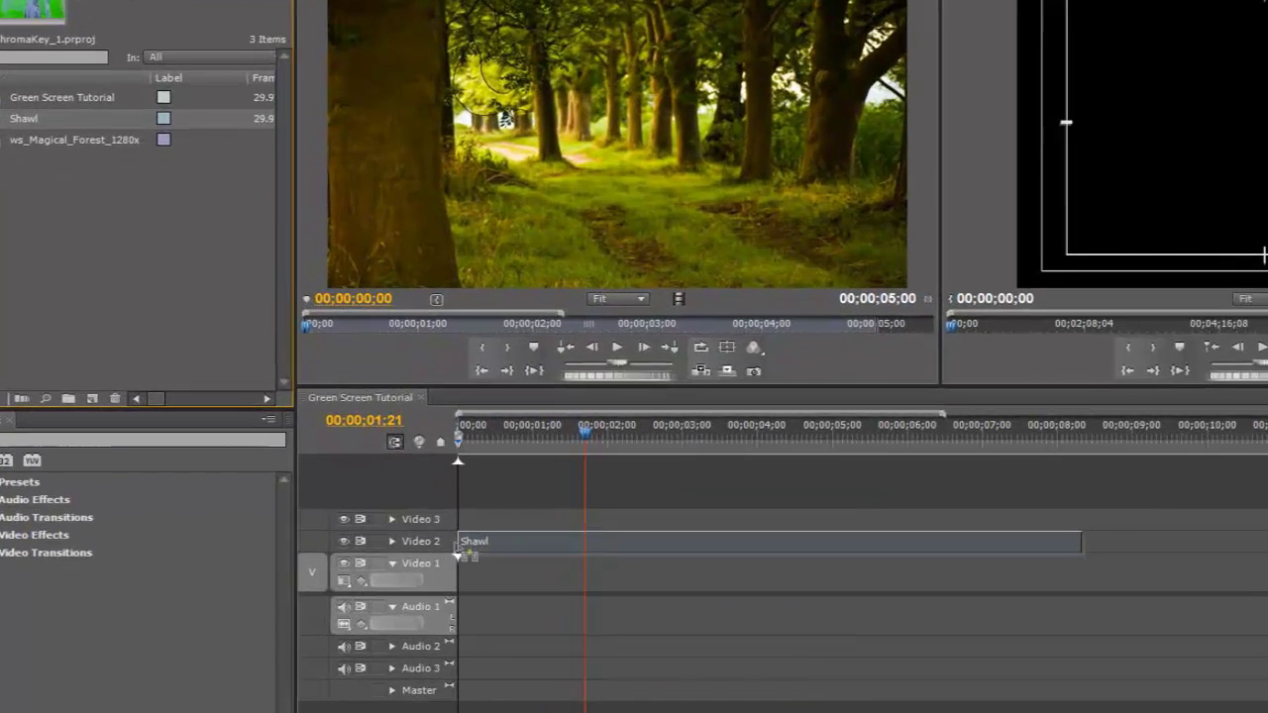
{"action": "left_click_drag", "start_coordinate": [458, 555], "coordinate": [459, 555]}
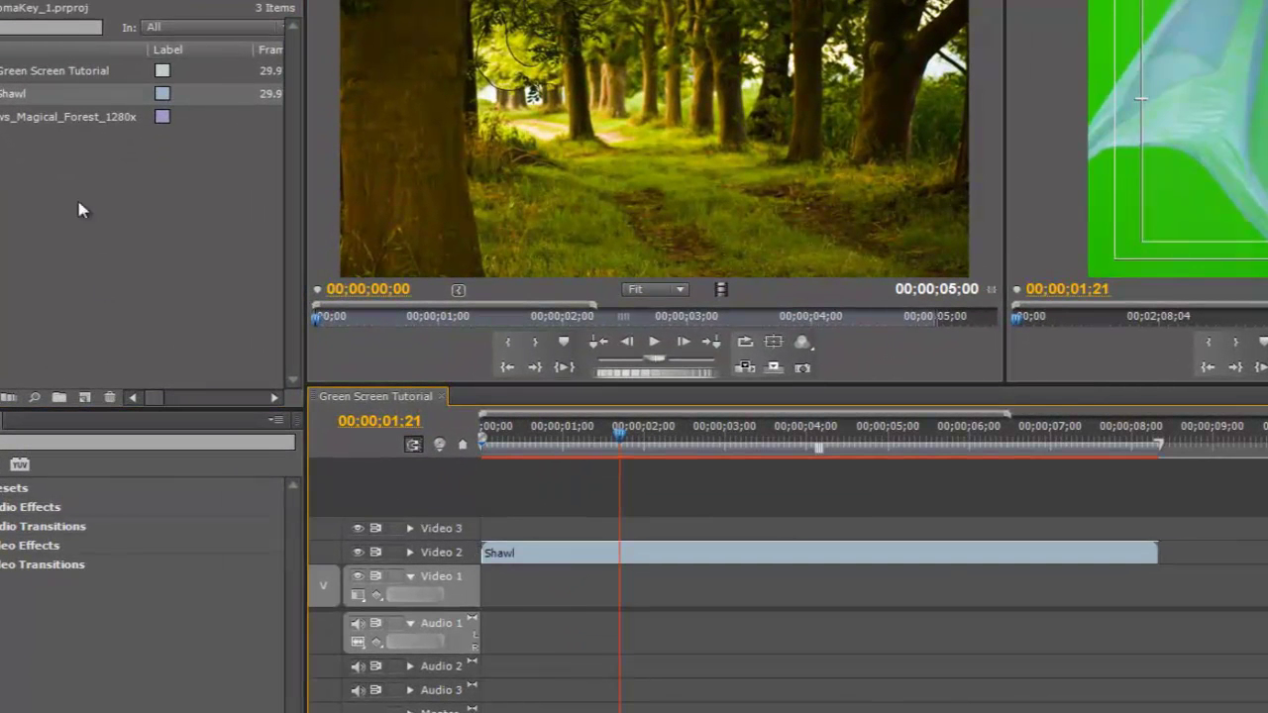
- Place the ws_Magical_Forest image at the start of Video 1 and extend it to the end of the Shawl clip
{"action": "left_click", "coordinate": [8, 140]}
{"action": "left_click_drag", "start_coordinate": [67, 116], "coordinate": [507, 583]}
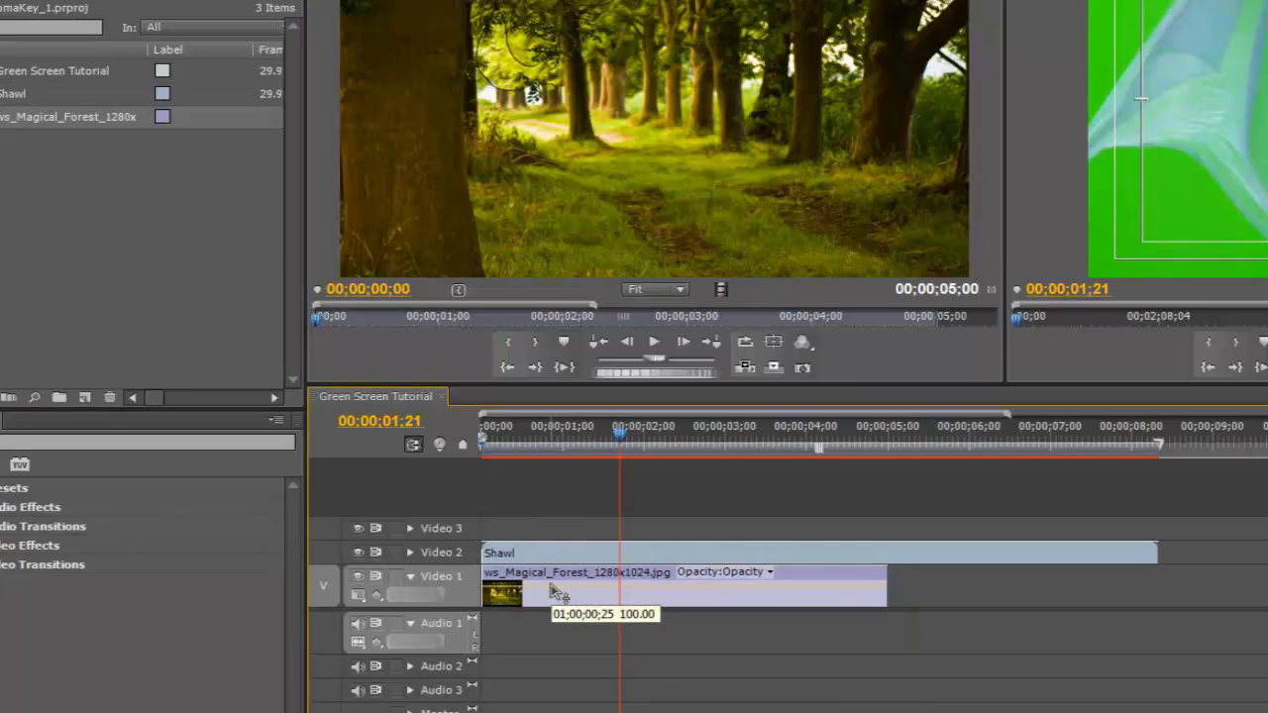
{"action": "left_click_drag", "start_coordinate": [887, 593], "coordinate": [1158, 602]}
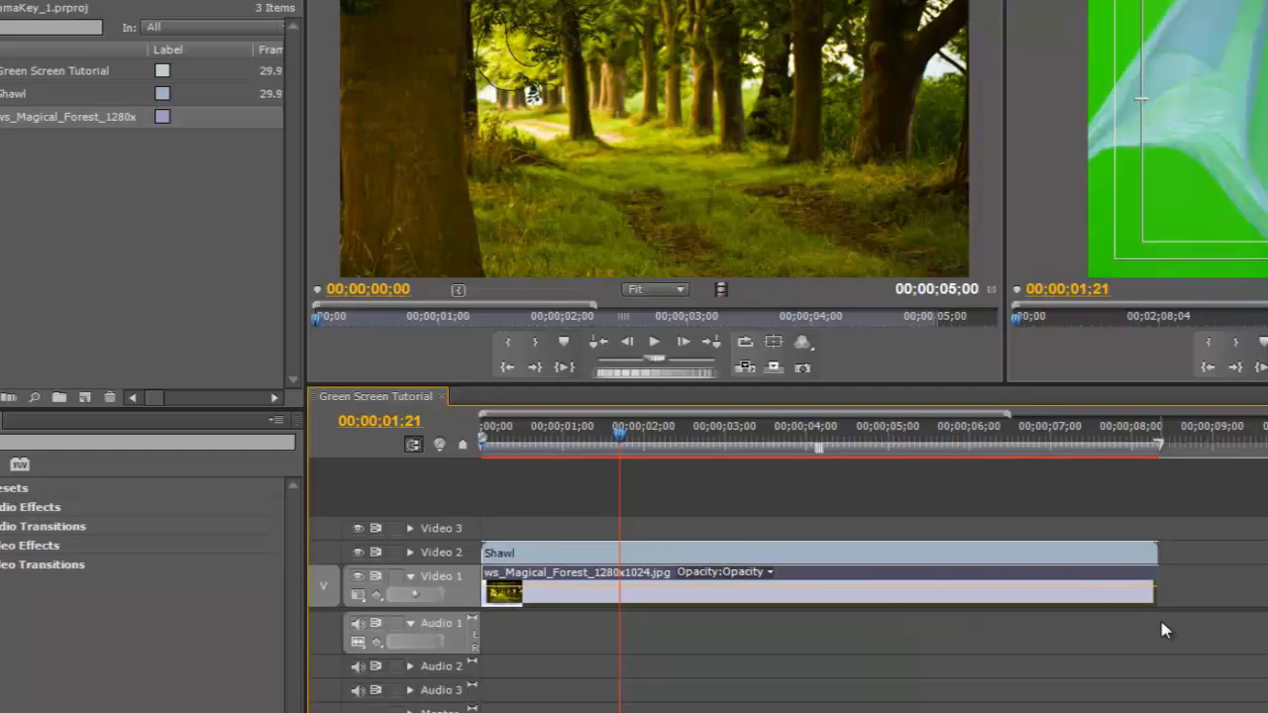
- Set the Shawl clip's motion scale to 53 and its position to 466, 290
{"action": "double_click", "coordinate": [835, 552]}
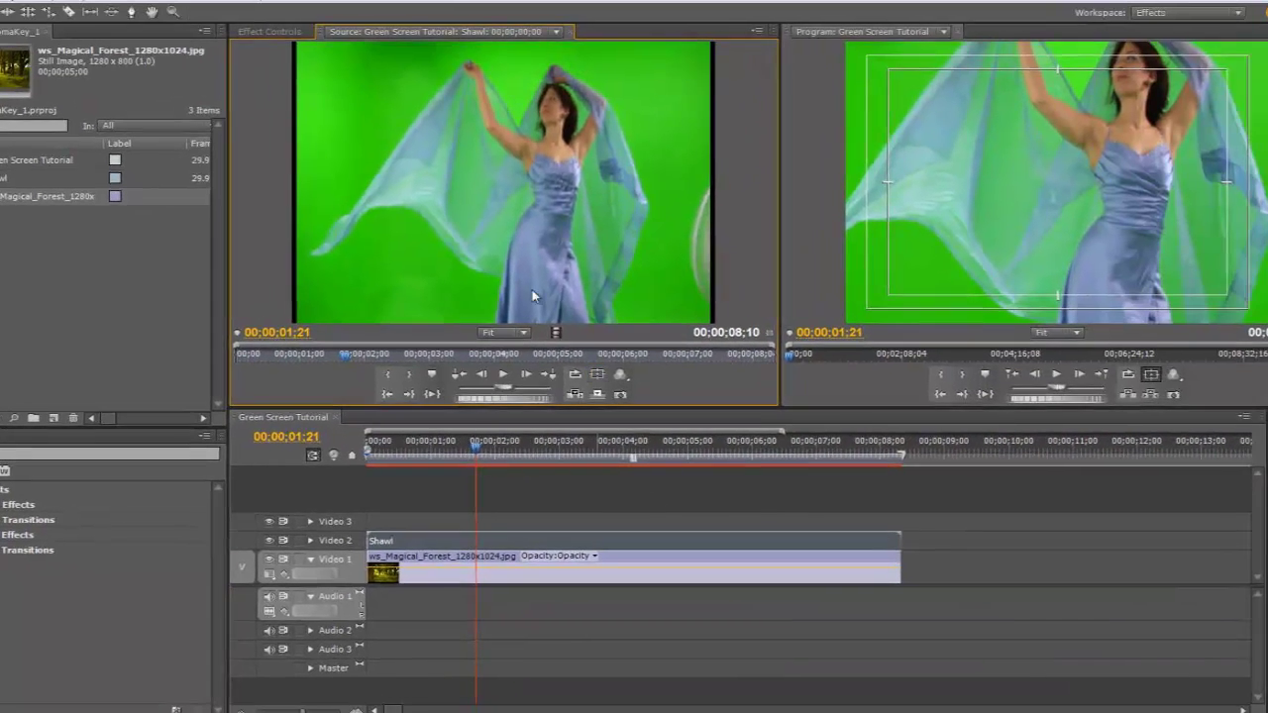
{"action": "left_click", "coordinate": [265, 38]}
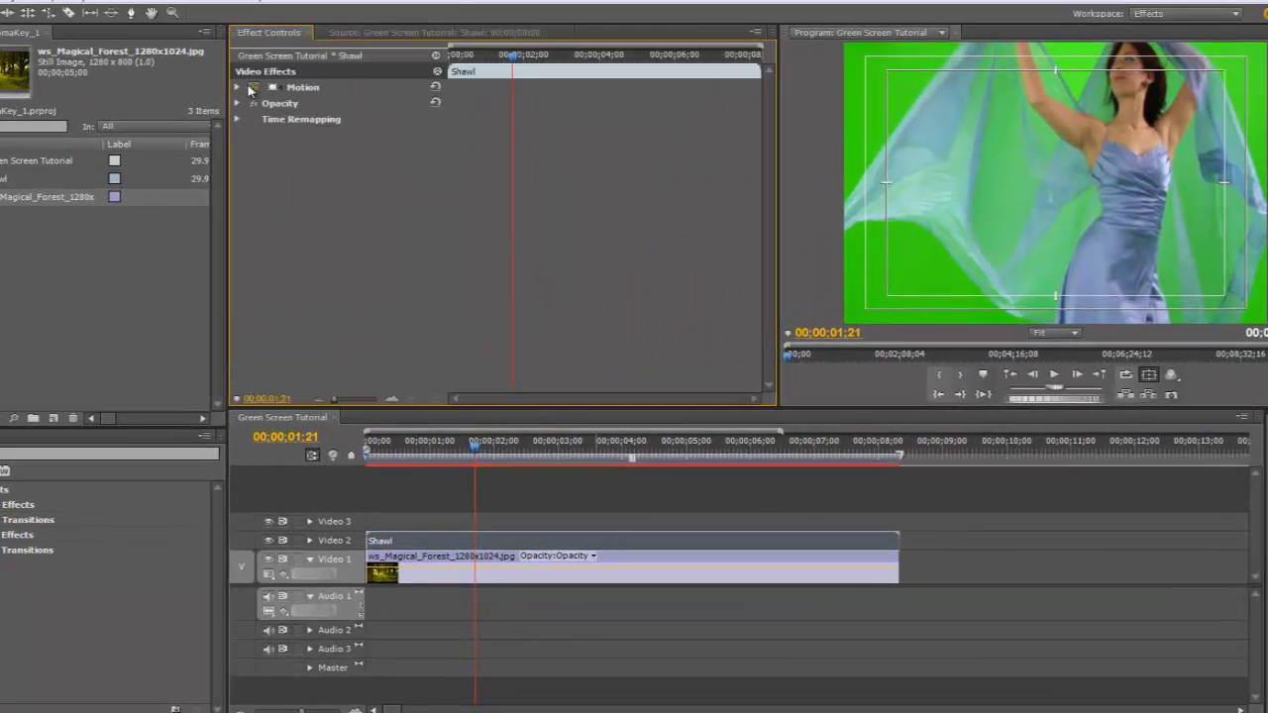
{"action": "left_click", "coordinate": [238, 87]}
{"action": "left_click_drag", "start_coordinate": [351, 120], "coordinate": [311, 120]}
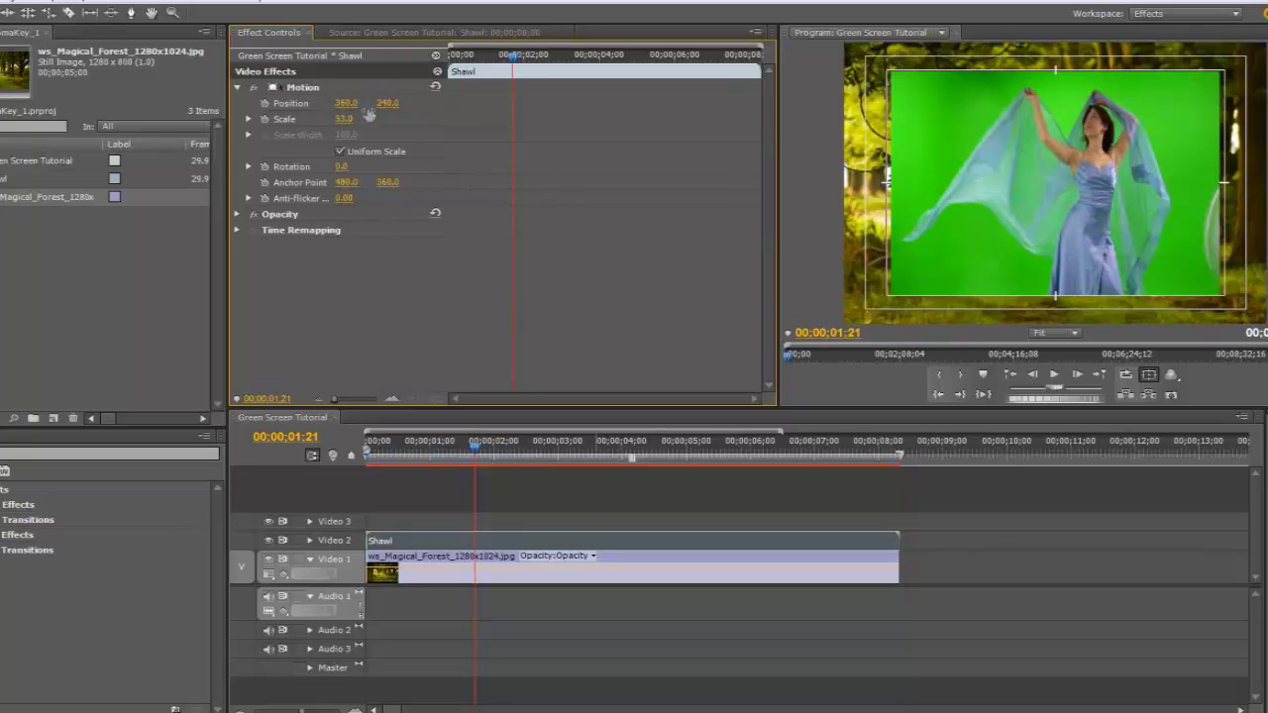
{"action": "left_click_drag", "start_coordinate": [348, 104], "coordinate": [485, 135]}
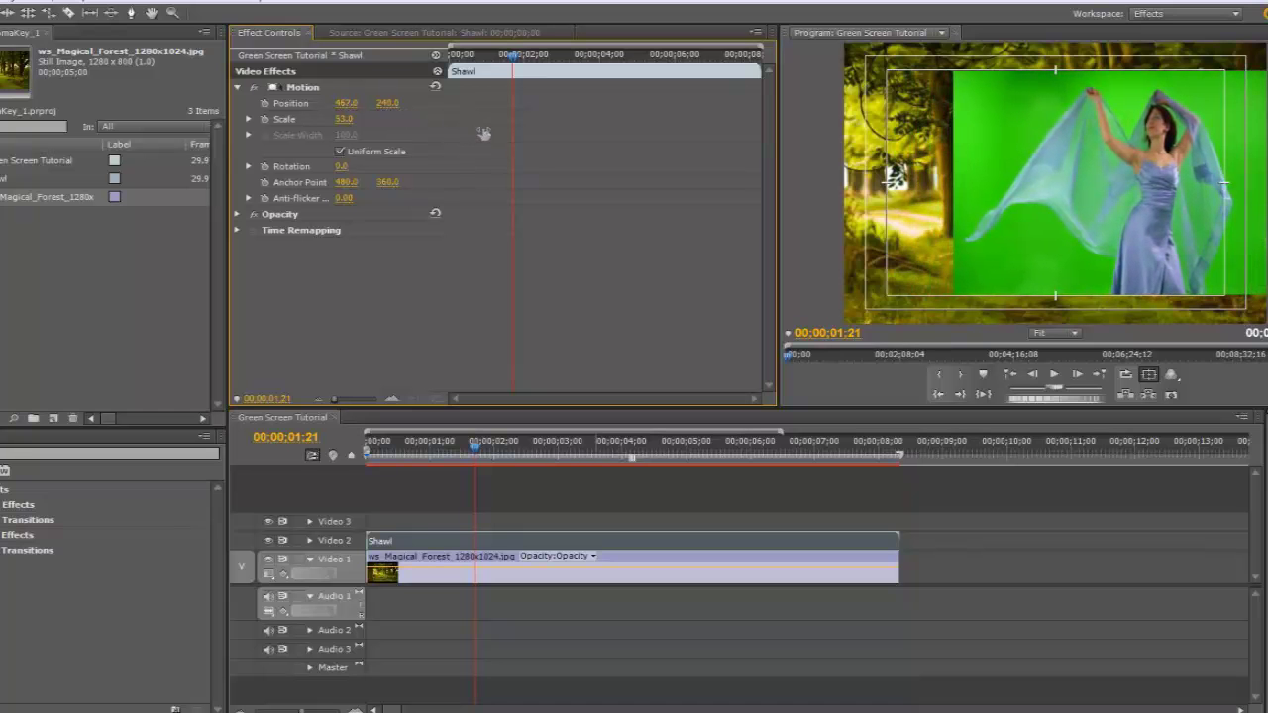
{"action": "left_click_drag", "start_coordinate": [382, 112], "coordinate": [437, 114]}
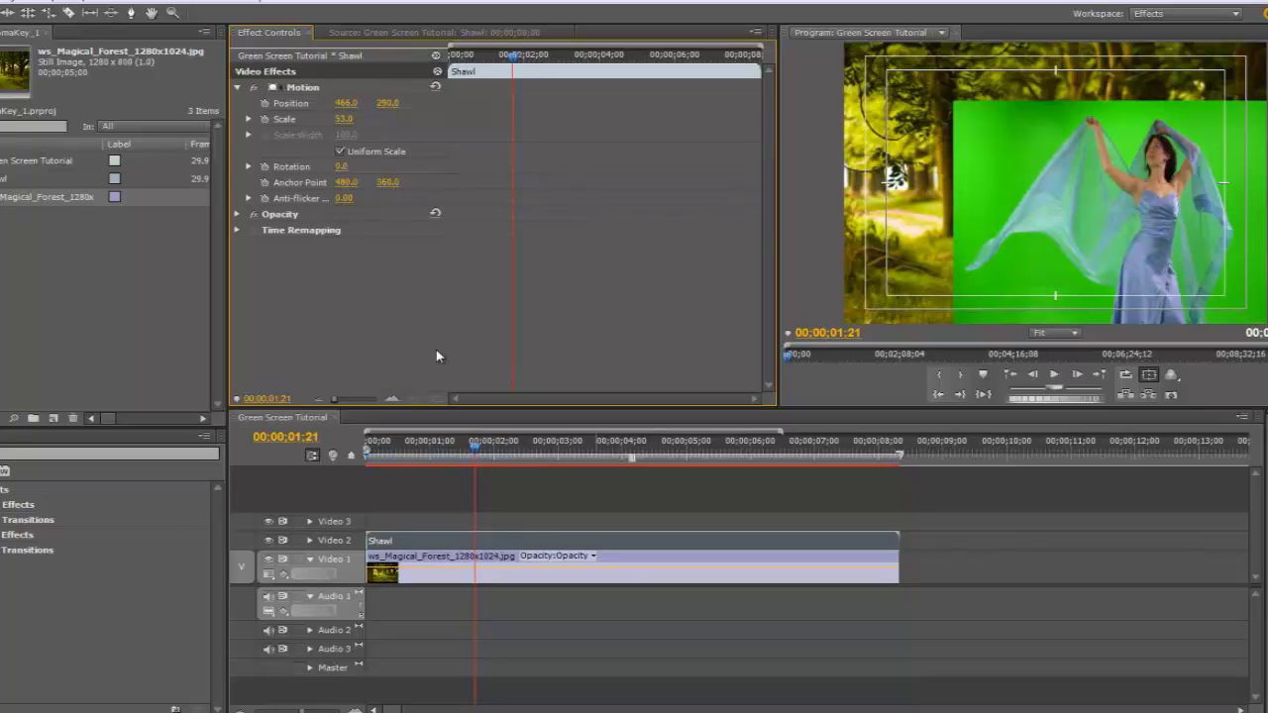
{"action": "left_click", "coordinate": [239, 87]}
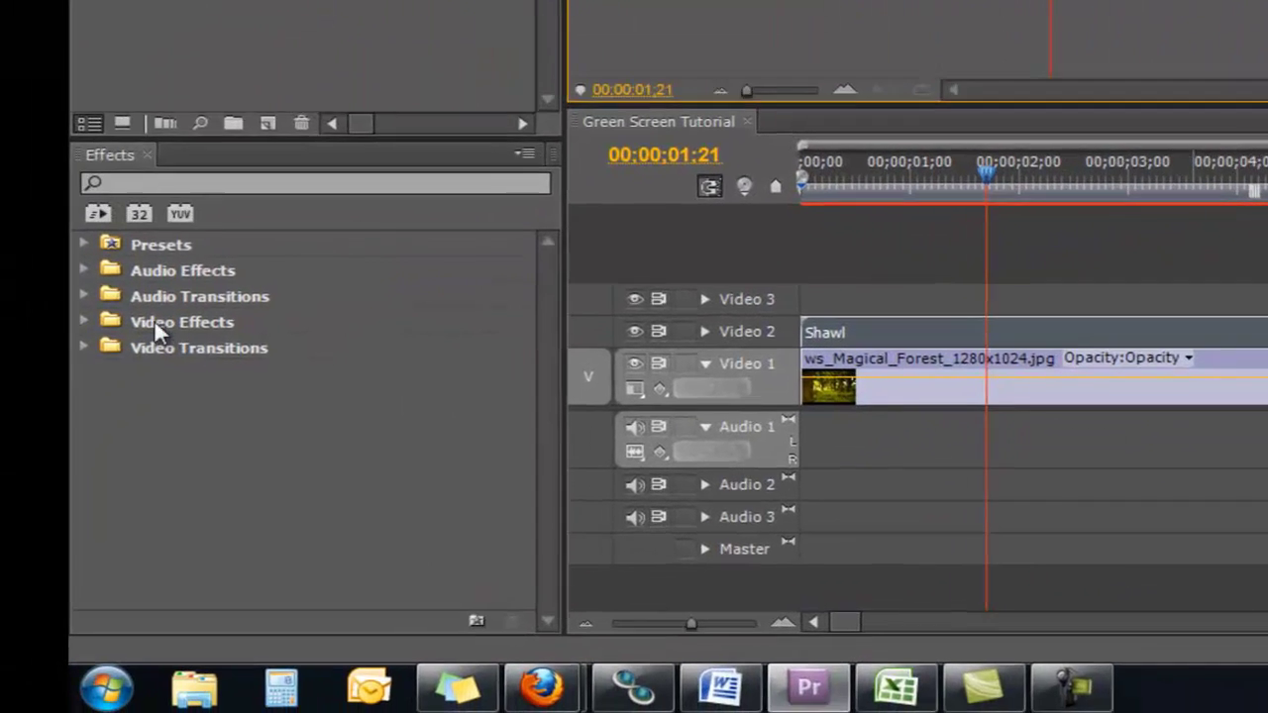
- Apply the Ultra Key effect to the Shawl clip and sample its green backdrop as the key color
{"action": "left_click", "coordinate": [85, 319]}
{"action": "left_click_drag", "start_coordinate": [546, 343], "coordinate": [564, 411]}
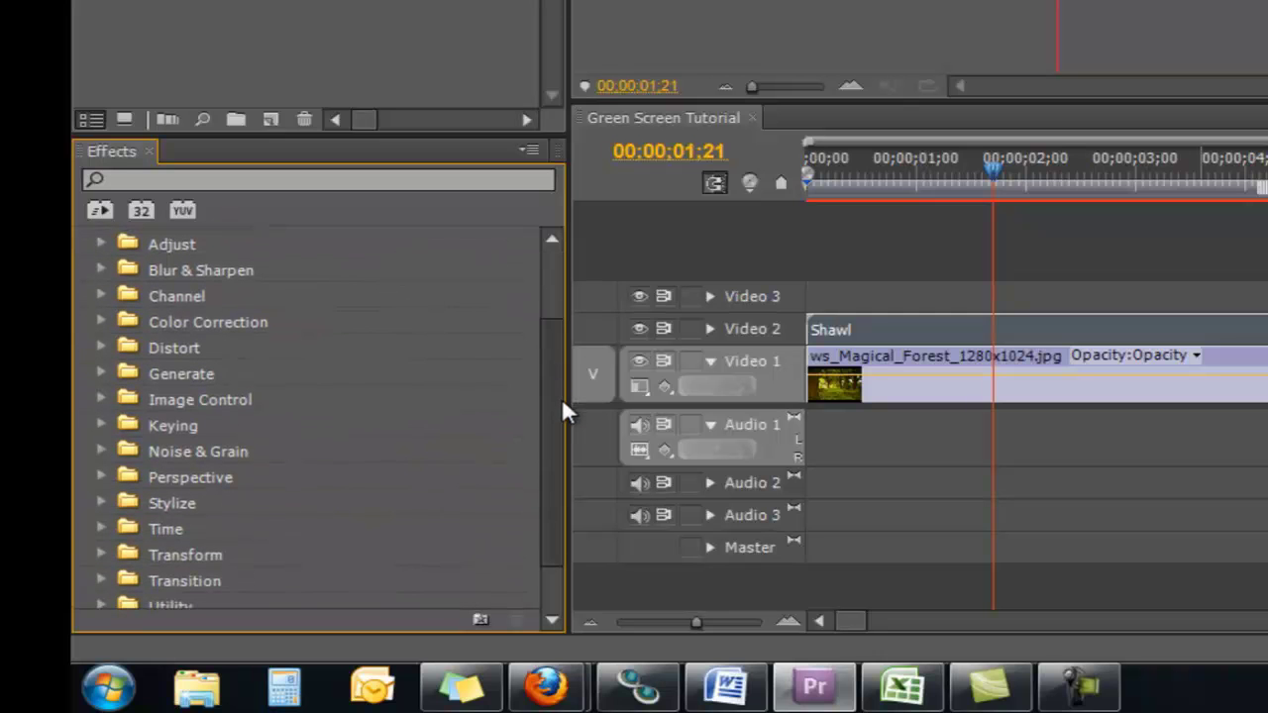
{"action": "left_click", "coordinate": [102, 421]}
{"action": "left_click_drag", "start_coordinate": [553, 316], "coordinate": [568, 430]}
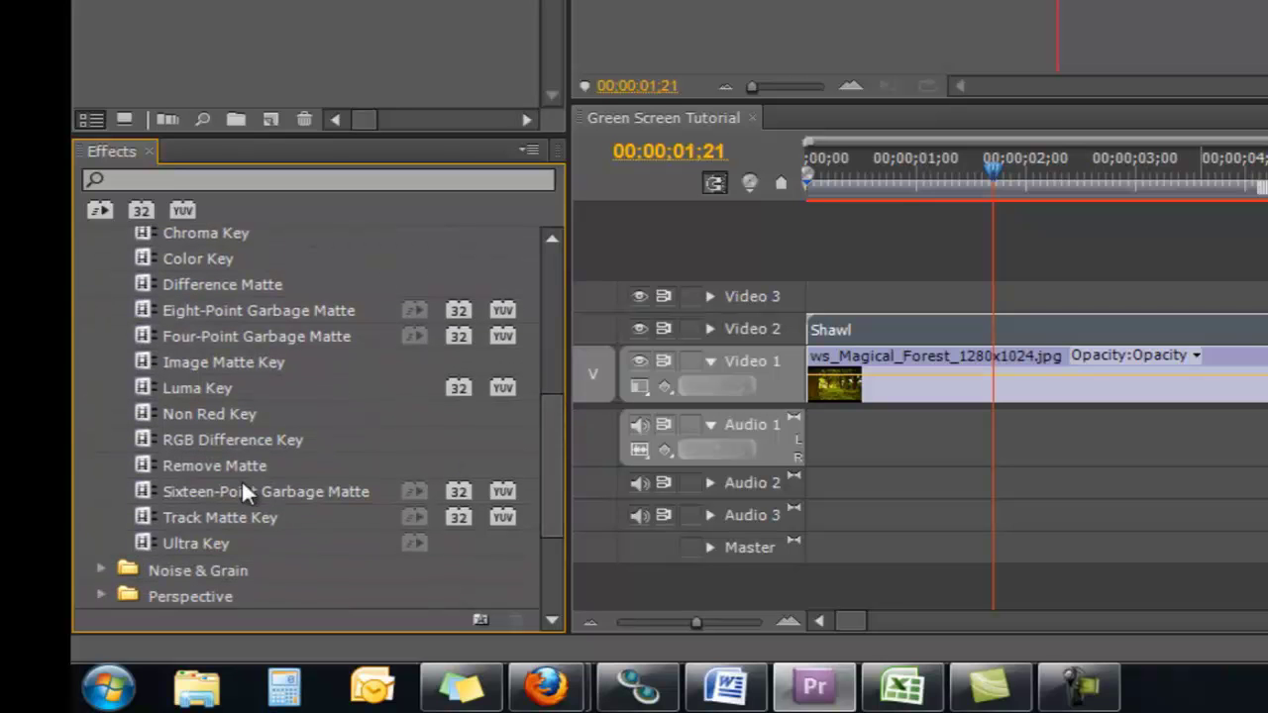
{"action": "left_click_drag", "start_coordinate": [140, 539], "coordinate": [892, 333]}
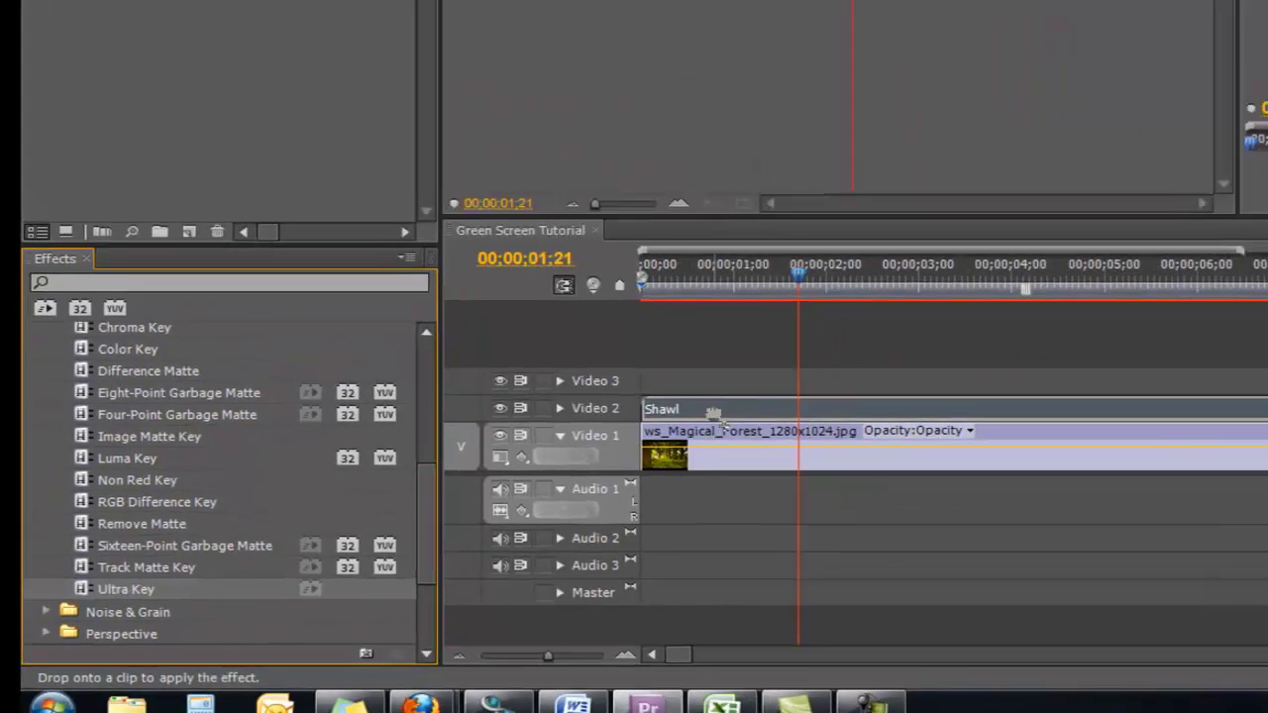
{"action": "left_click_drag", "start_coordinate": [713, 410], "coordinate": [722, 410]}
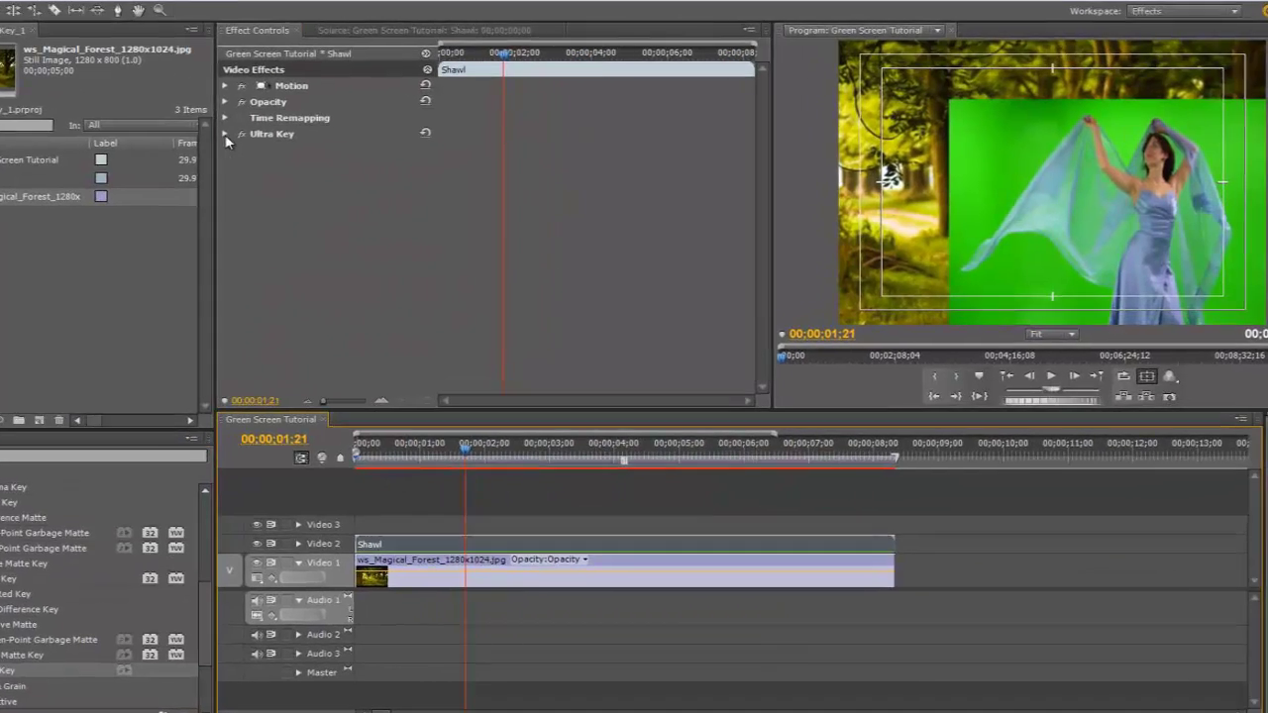
{"action": "left_click", "coordinate": [225, 135]}
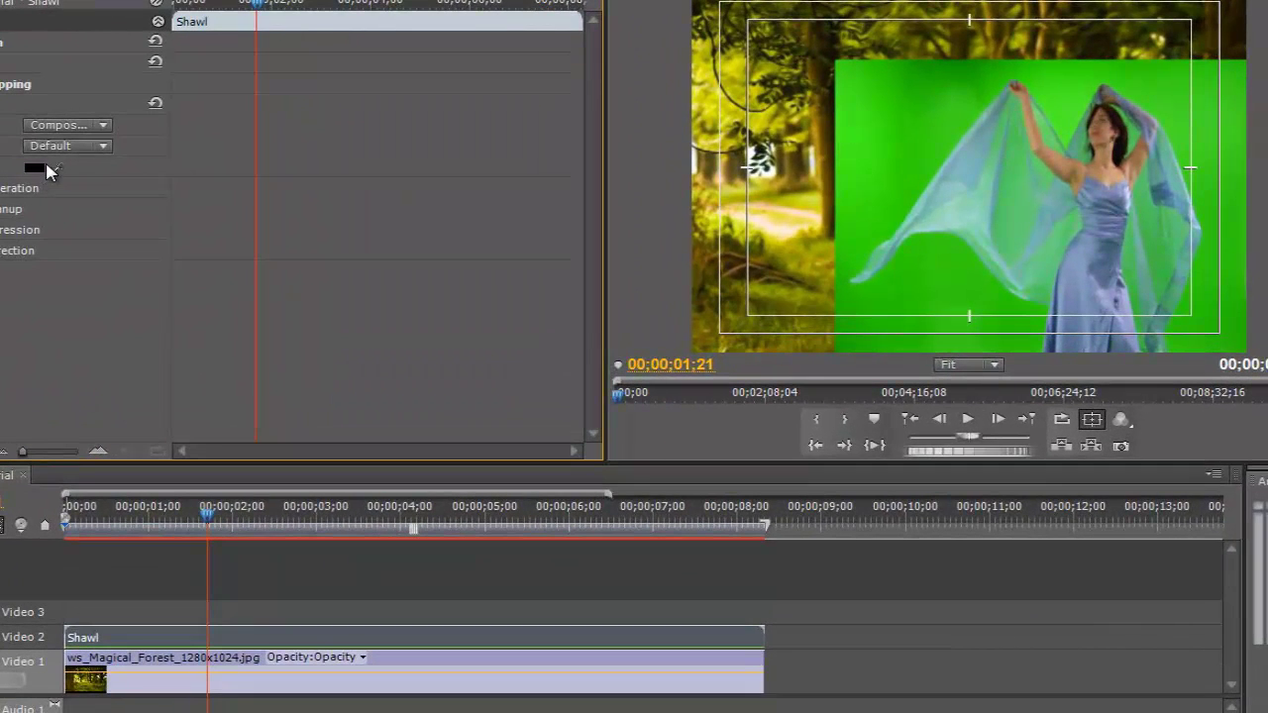
{"action": "left_click_drag", "start_coordinate": [56, 168], "coordinate": [968, 76]}
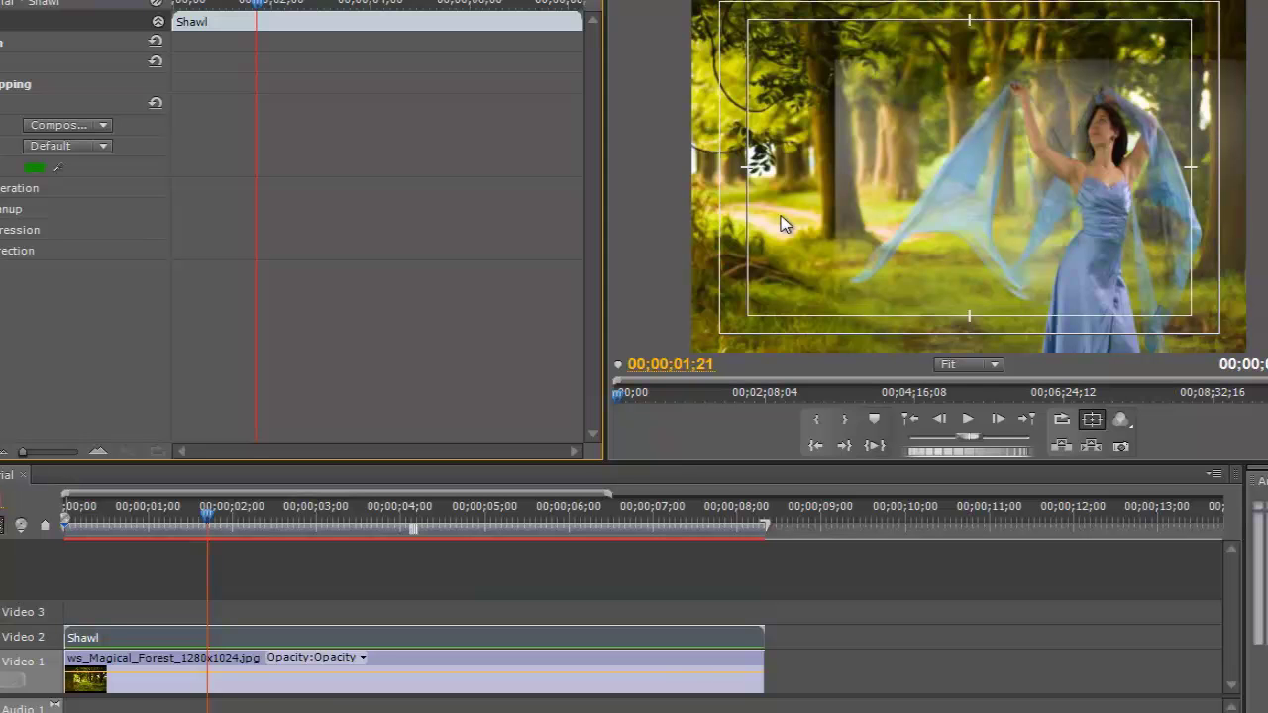
- Hide the Video 1 track and switch the Program monitor display to Alpha
{"action": "left_click", "coordinate": [161, 685]}
{"action": "left_click", "coordinate": [0, 662]}
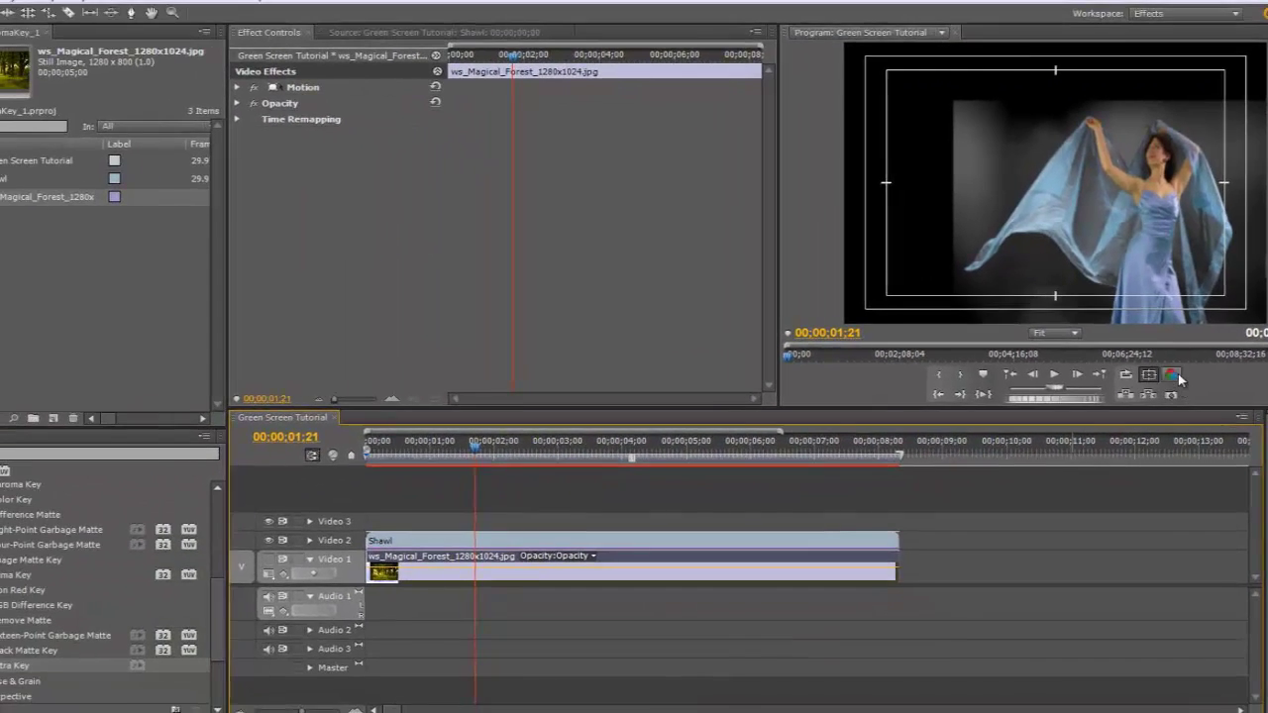
{"action": "left_click", "coordinate": [1123, 419]}
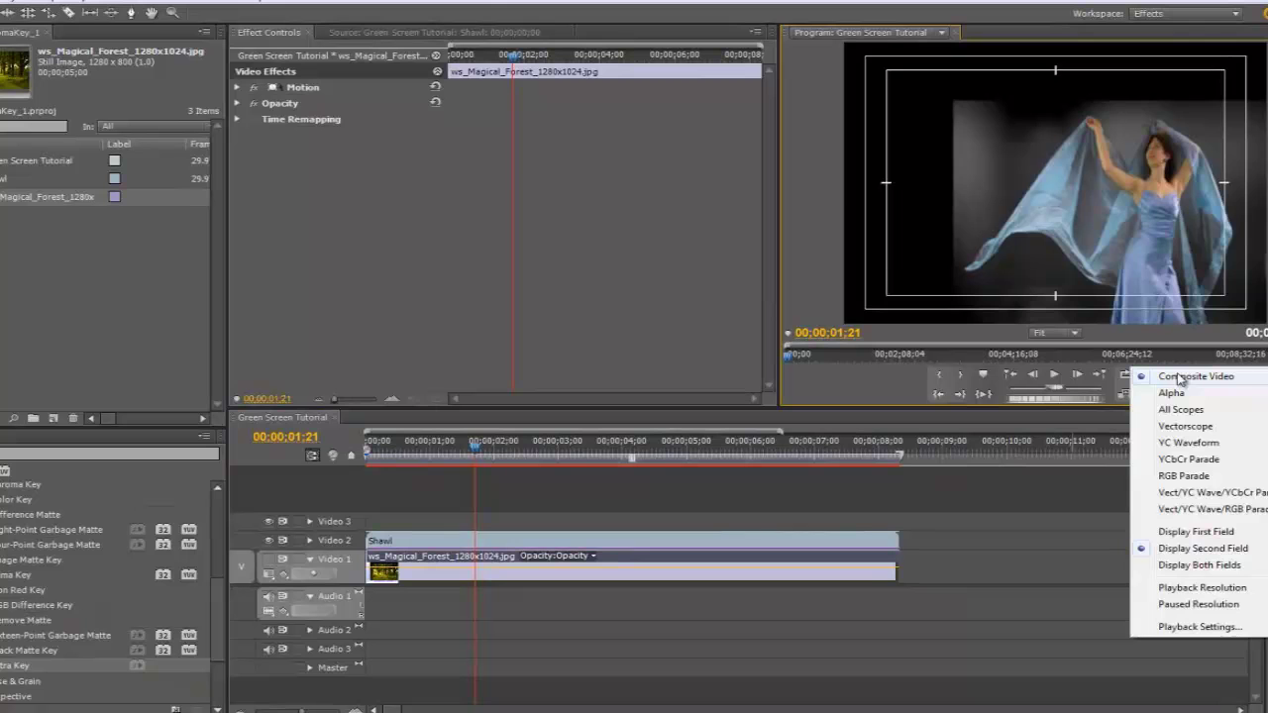
{"action": "left_click", "coordinate": [1185, 394]}
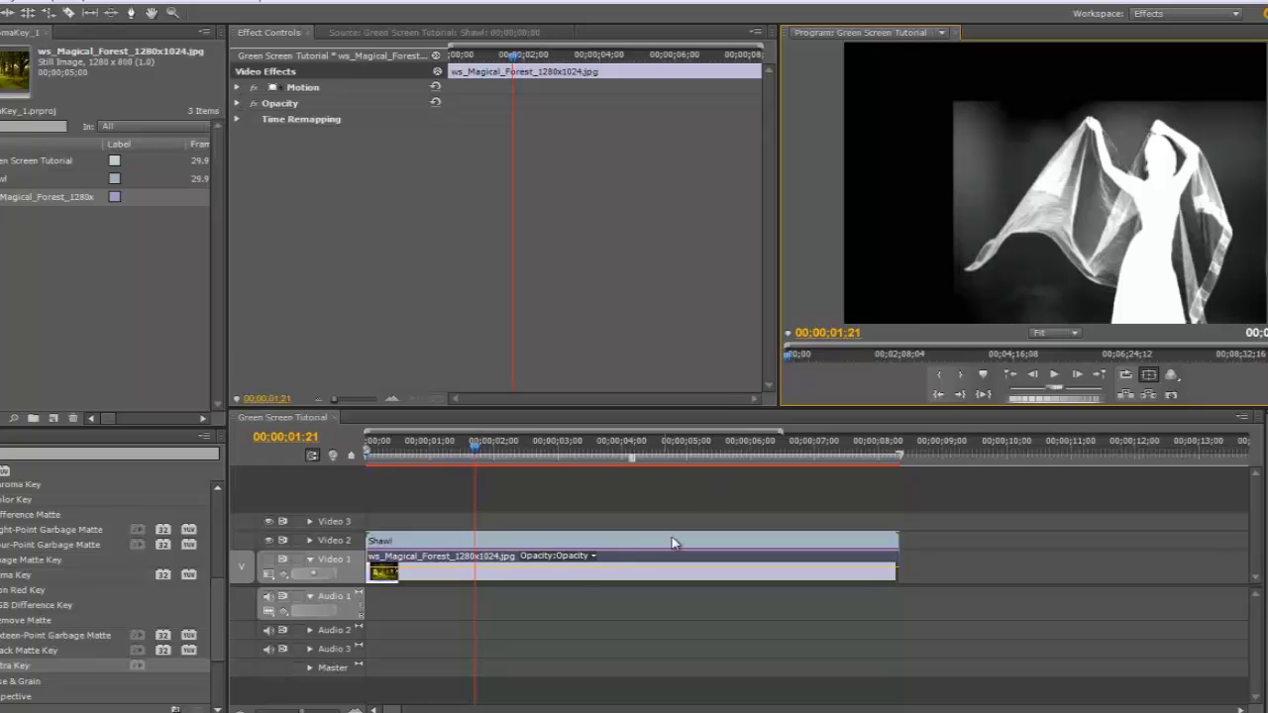
- Preview the Alpha Channel output of Ultra Key on the Shawl clip and return it to Composite
{"action": "left_click", "coordinate": [635, 546]}
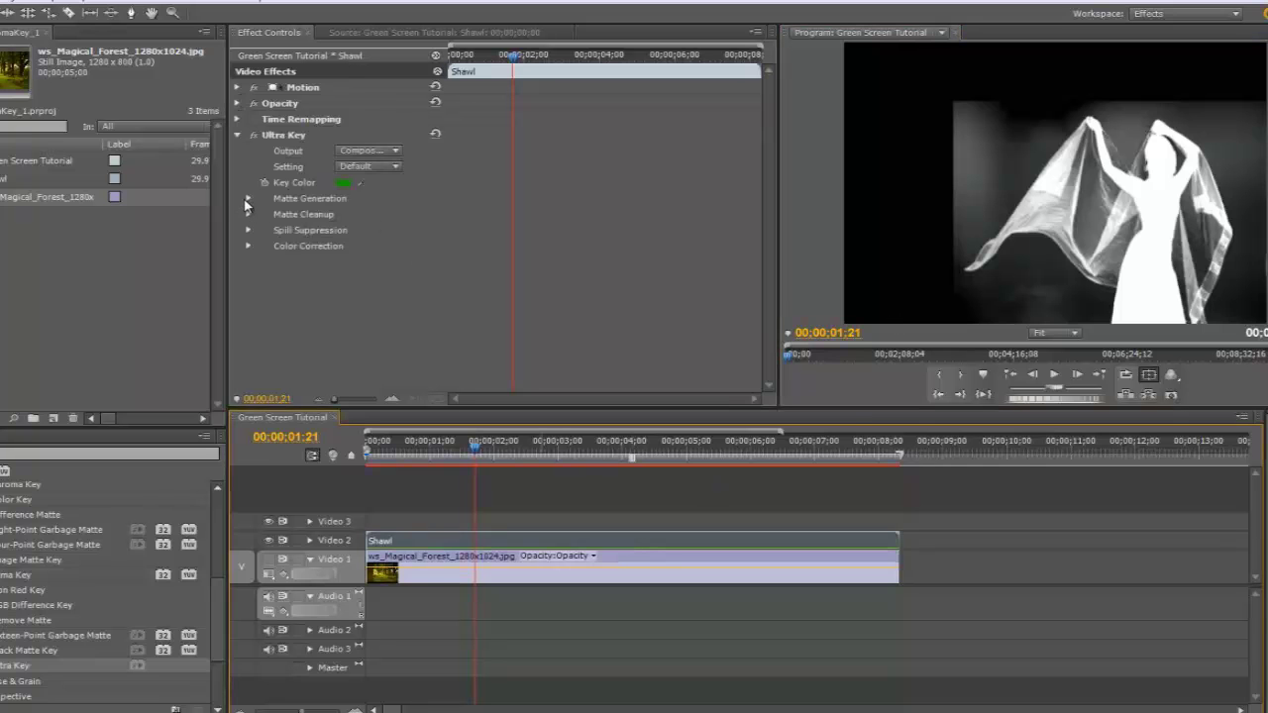
{"action": "left_click", "coordinate": [377, 150]}
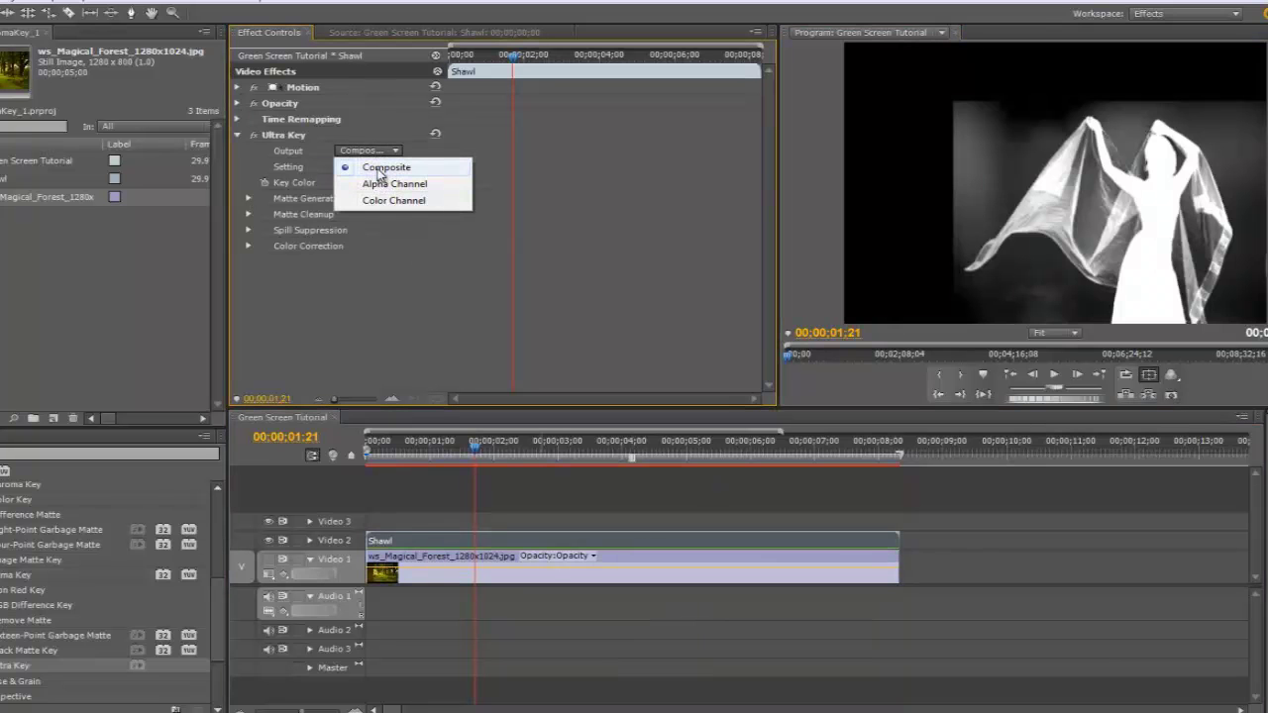
{"action": "left_click", "coordinate": [386, 184]}
{"action": "left_click", "coordinate": [372, 151]}
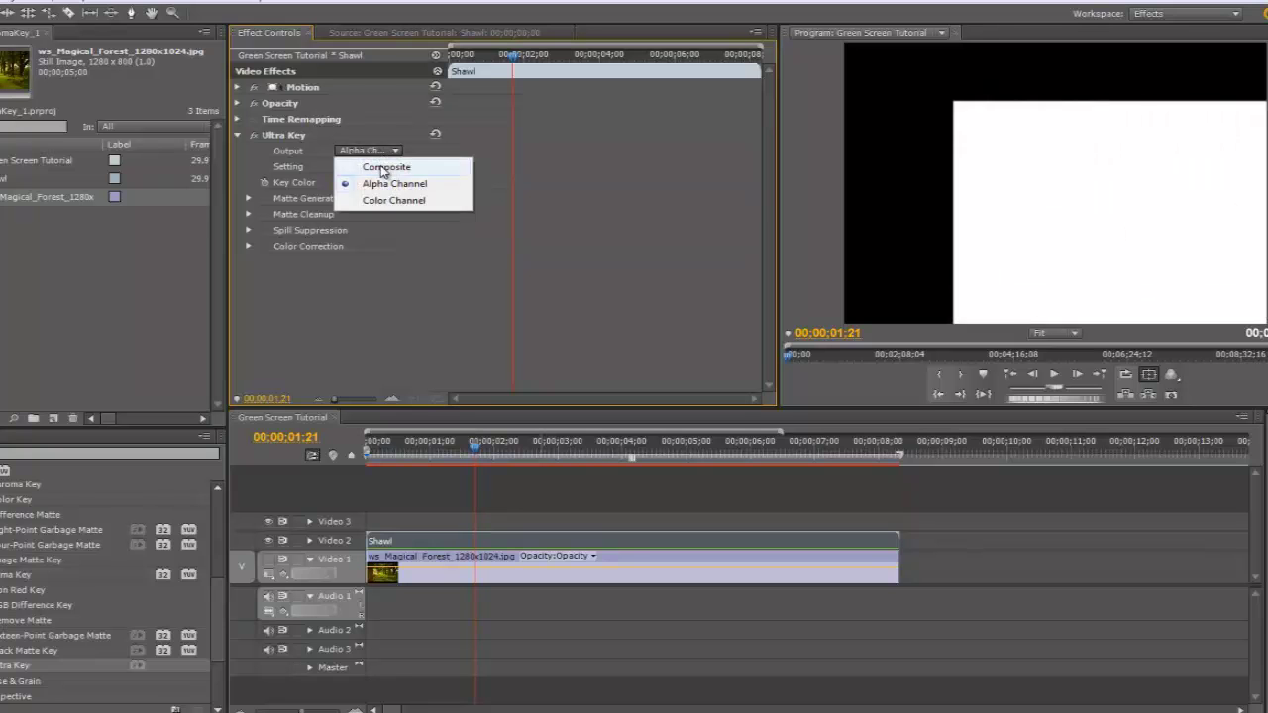
{"action": "left_click", "coordinate": [384, 168]}
- Try the Relaxed setting for Ultra Key and change it to Aggressive
{"action": "left_click", "coordinate": [369, 166]}
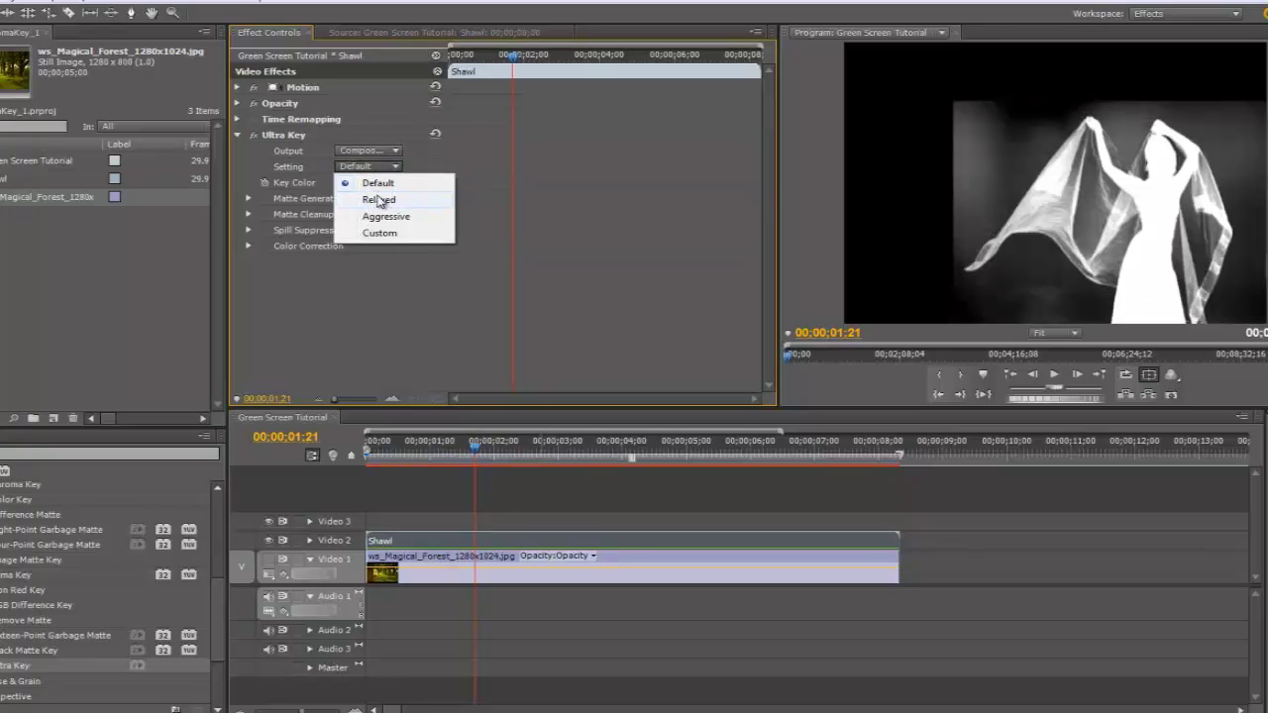
{"action": "left_click", "coordinate": [378, 198]}
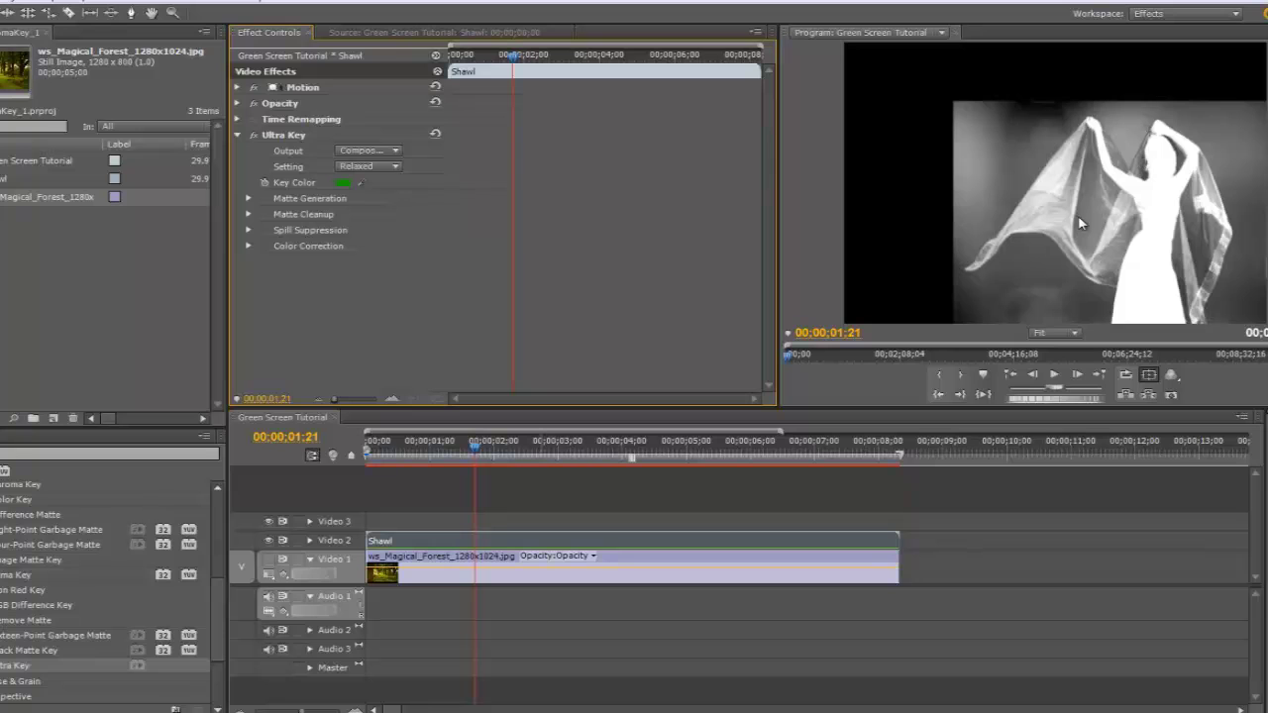
{"action": "left_click", "coordinate": [369, 166]}
{"action": "left_click", "coordinate": [373, 216]}
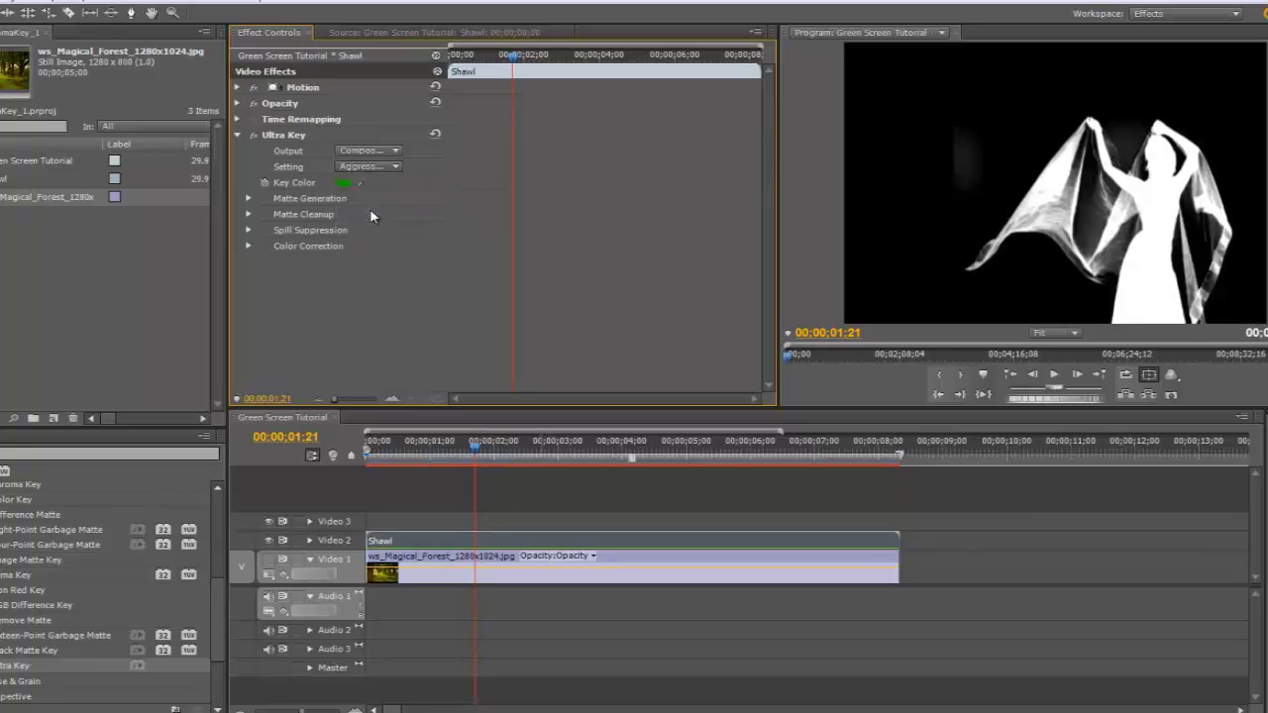
- Set the Ultra Key matte generation to Transparency 31, Highlight 8, Shadow 72, Tolerance 0 and Pedestal 51
{"action": "left_click", "coordinate": [250, 198]}
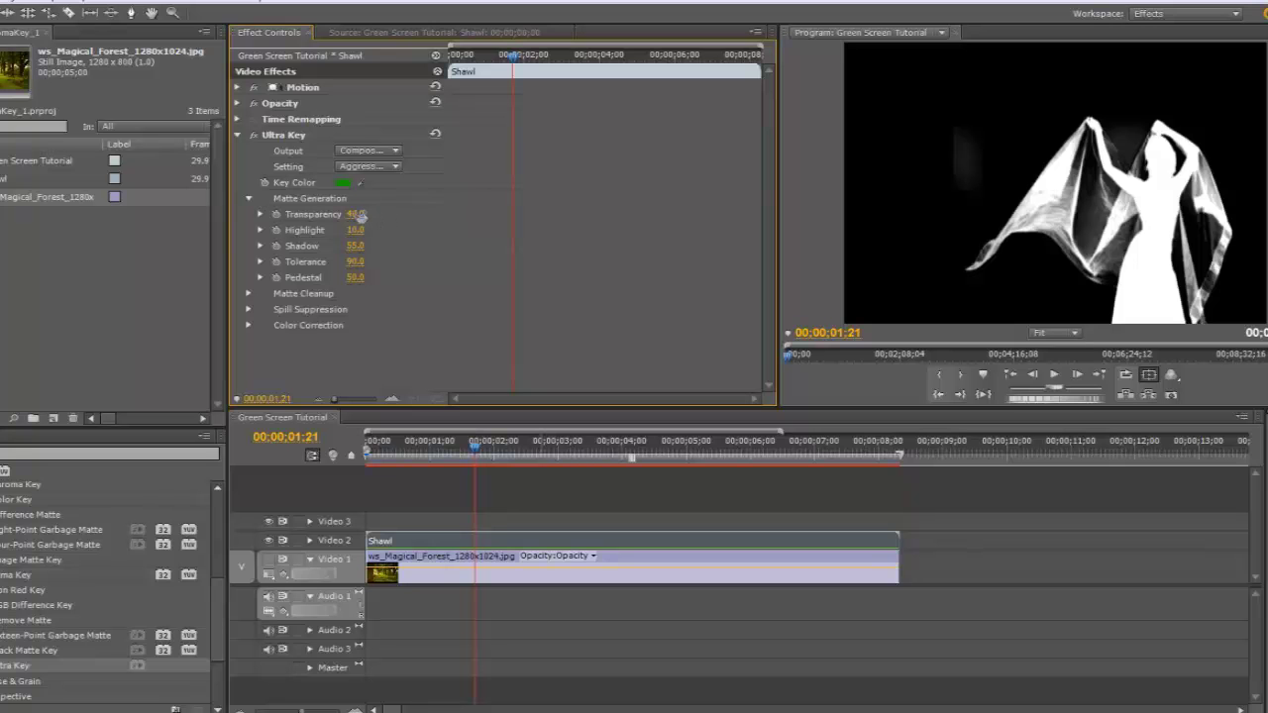
{"action": "left_click_drag", "start_coordinate": [358, 215], "coordinate": [342, 255]}
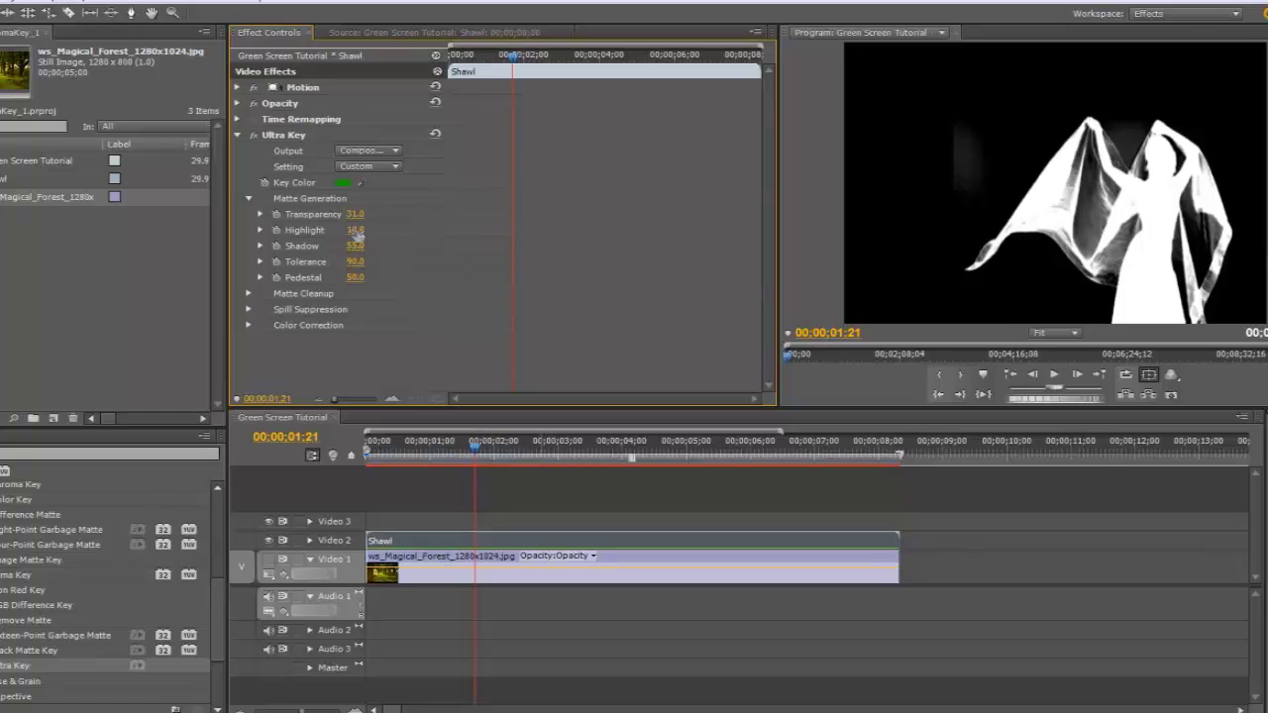
{"action": "mouse_move", "coordinate": [354, 232]}
{"action": "left_mouse_down"}
{"action": "mouse_move", "coordinate": [379, 234]}
{"action": "mouse_move", "coordinate": [345, 243]}
{"action": "left_mouse_up"}
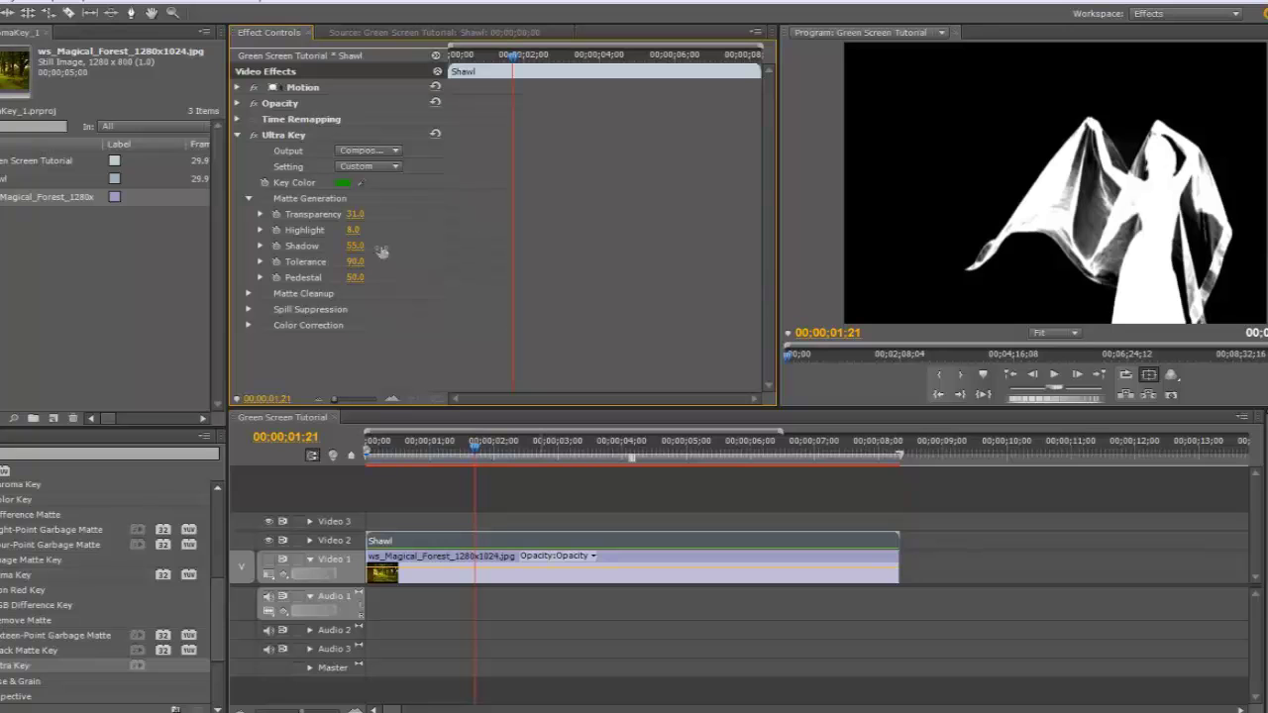
{"action": "left_click_drag", "start_coordinate": [356, 253], "coordinate": [362, 290]}
- Return the Program monitor display to Composite Video and show the Video 1 track again
{"action": "left_click", "coordinate": [392, 150]}
{"action": "left_click", "coordinate": [392, 155]}
{"action": "left_click", "coordinate": [1171, 374]}
{"action": "left_click", "coordinate": [1184, 372]}
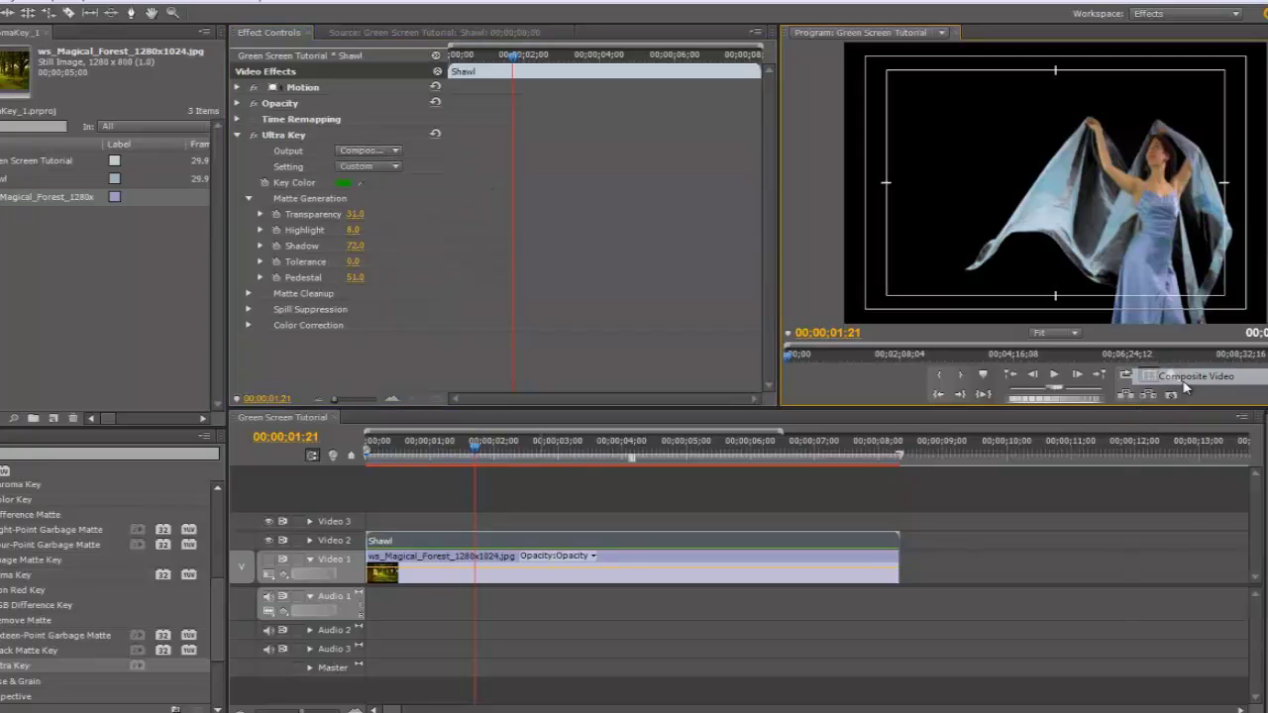
{"action": "left_click", "coordinate": [266, 566]}
{"action": "left_click", "coordinate": [266, 562]}
- Check the key at 00;00;07;10 and set the Ultra Key Transparency to 21
{"action": "left_click", "coordinate": [483, 450]}
{"action": "left_click_drag", "start_coordinate": [485, 451], "coordinate": [835, 498]}
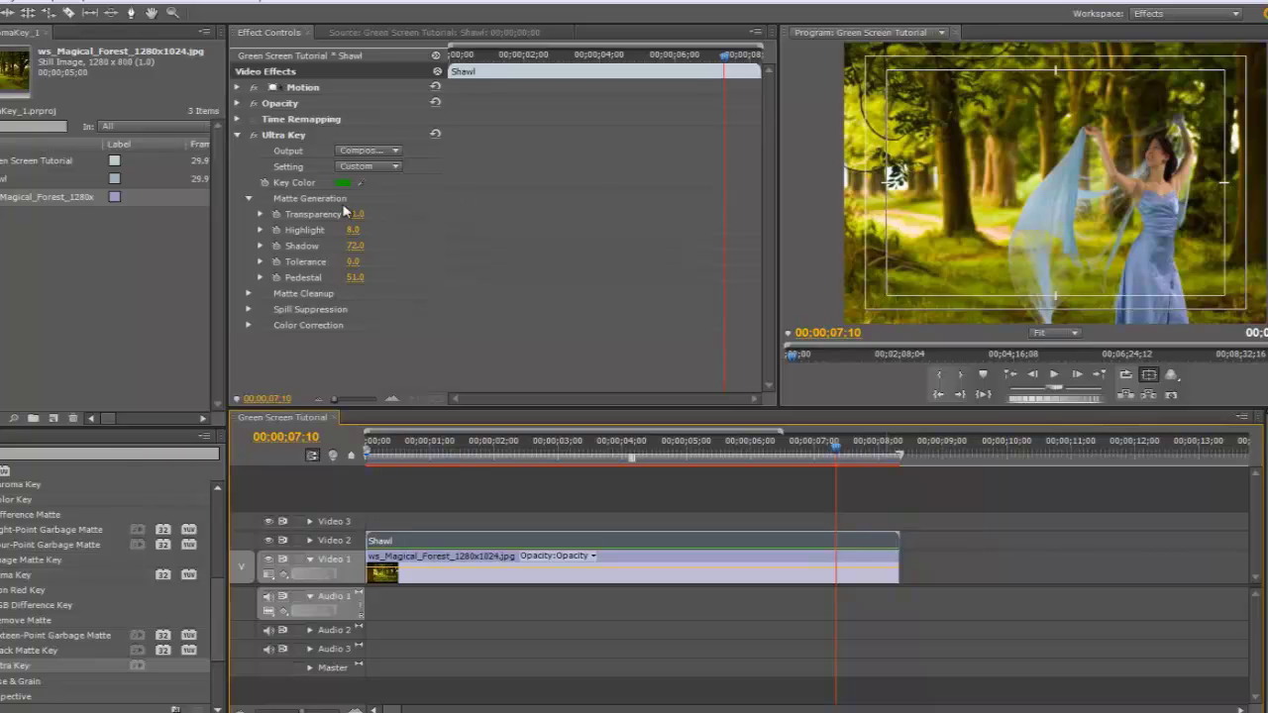
{"action": "left_click_drag", "start_coordinate": [359, 219], "coordinate": [349, 228]}
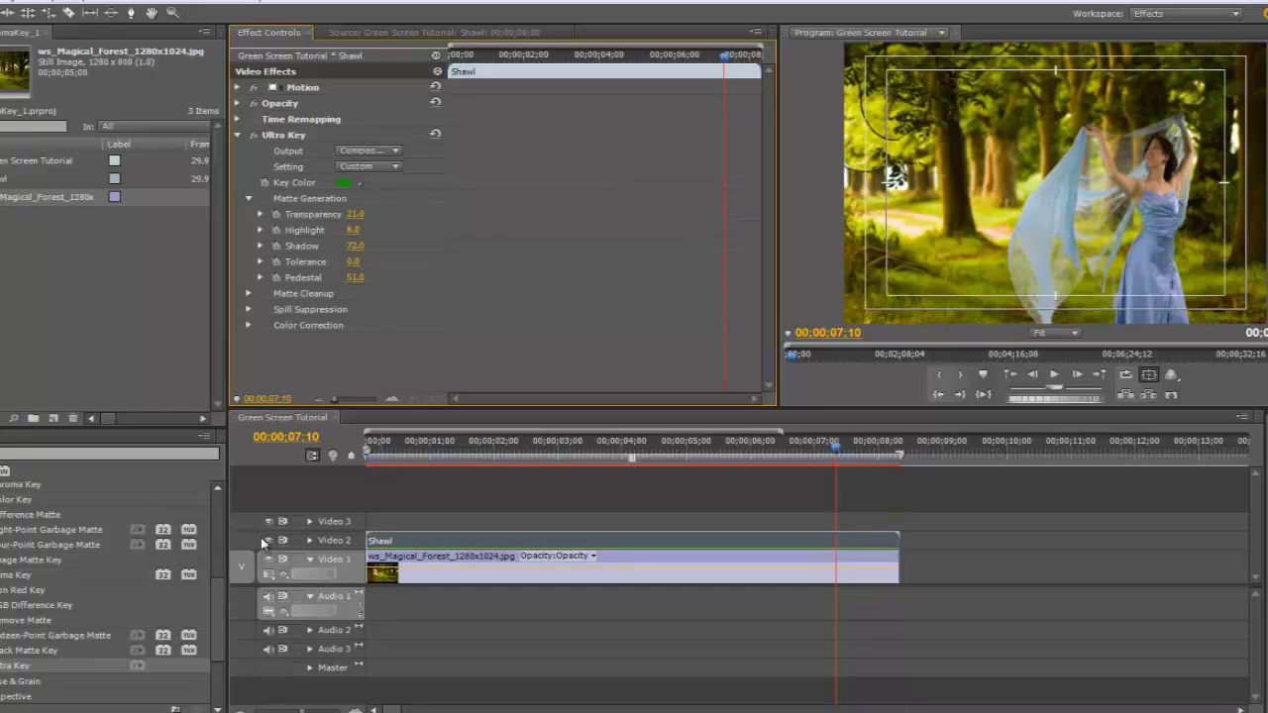
- Inspect the keyed composite at 00;00;06;16 with the Program monitor maximized
{"action": "left_click_drag", "start_coordinate": [837, 456], "coordinate": [801, 567]}
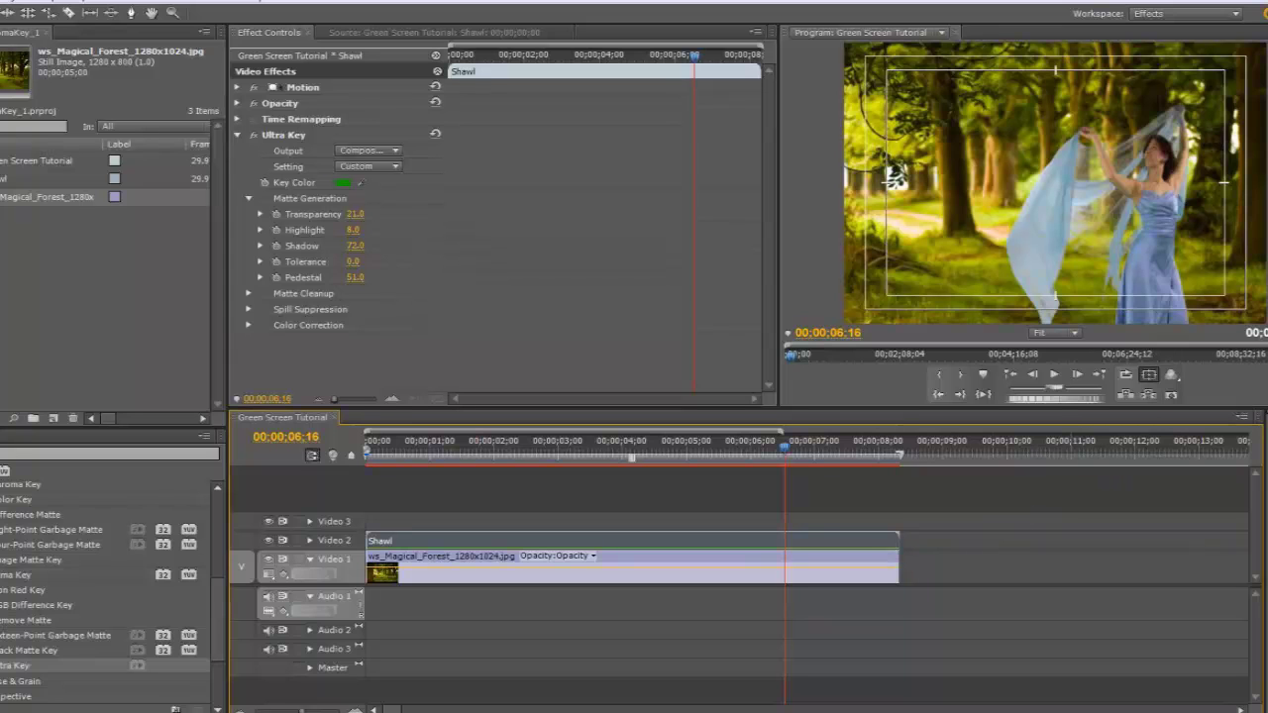
{"action": "key", "text": "grave"}
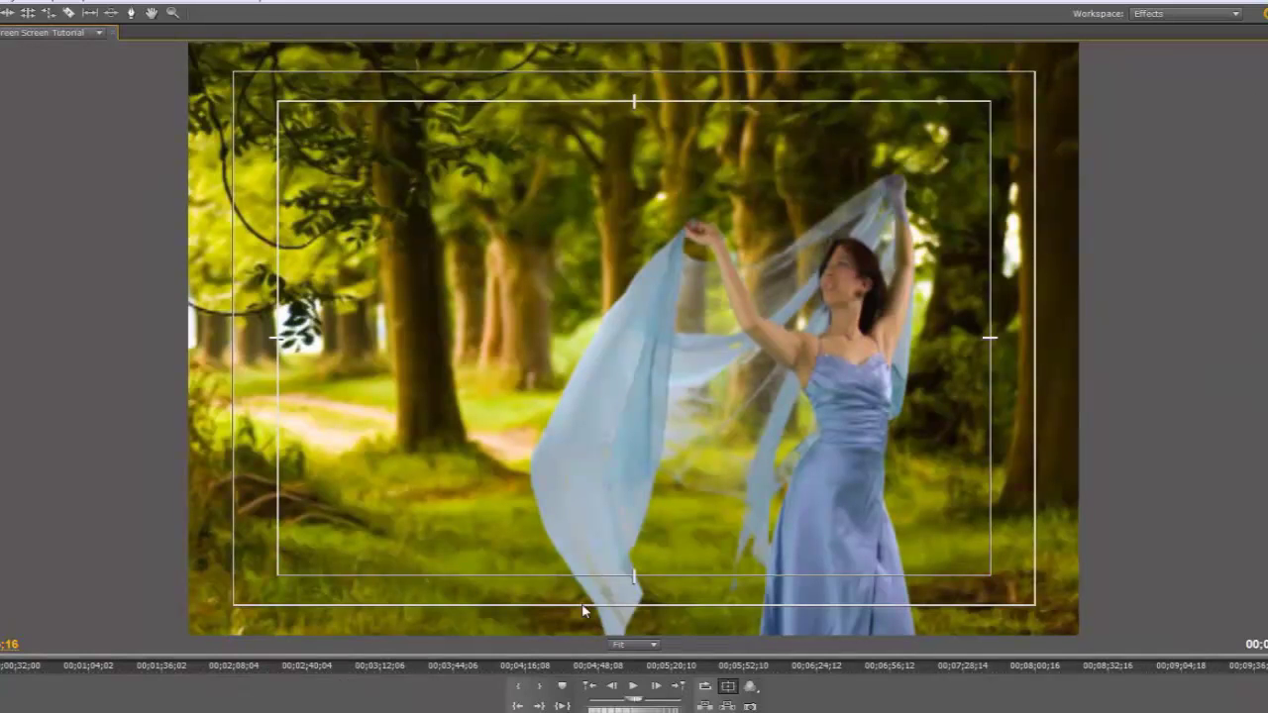